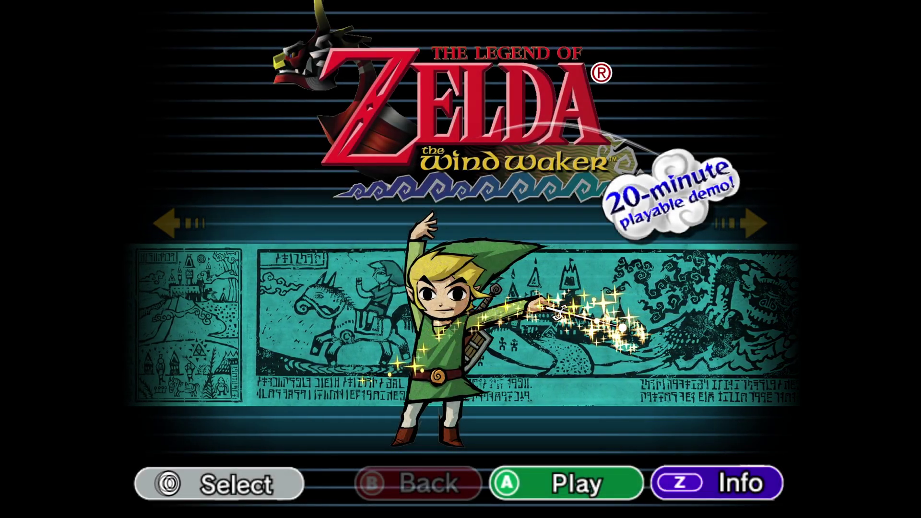
- Cycle the game menu past the Wind Waker demo and The Legend of Zelda
{"action": "key", "text": "Right"}
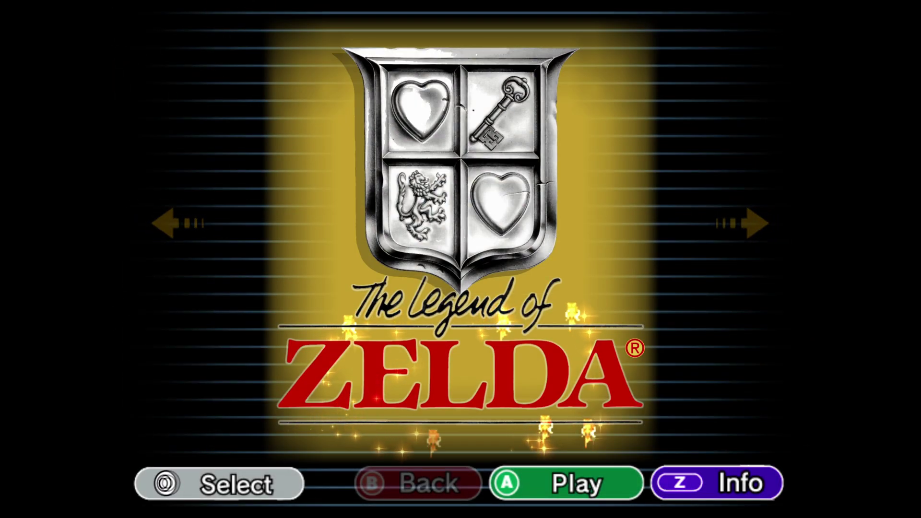
{"action": "key", "text": "Right"}
{"action": "key", "text": "Right"}
{"action": "key", "text": "Right"}
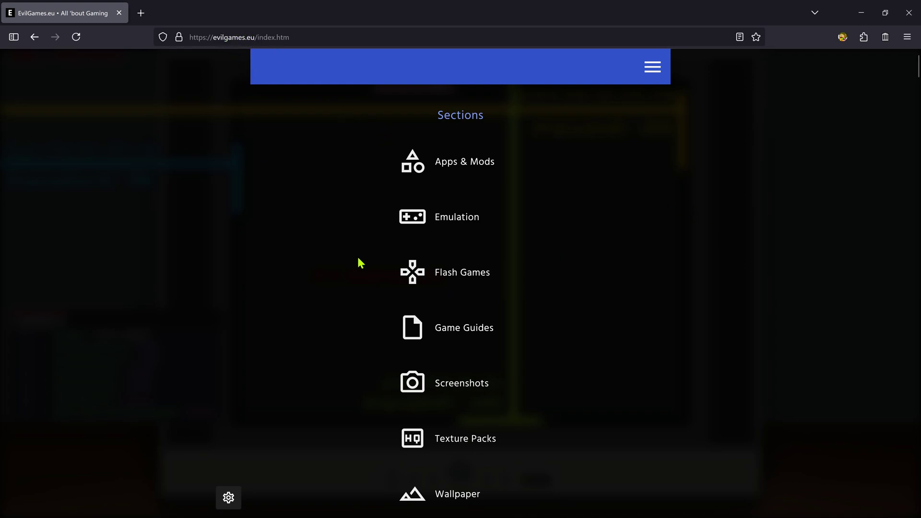
- Download MM Reloaded's 4K Dolphin DDS pack to the Desktop, replacing the existing mm-reloaded-v11.0.0-dolphin-dds-4k.7z
{"action": "left_click", "coordinate": [492, 438]}
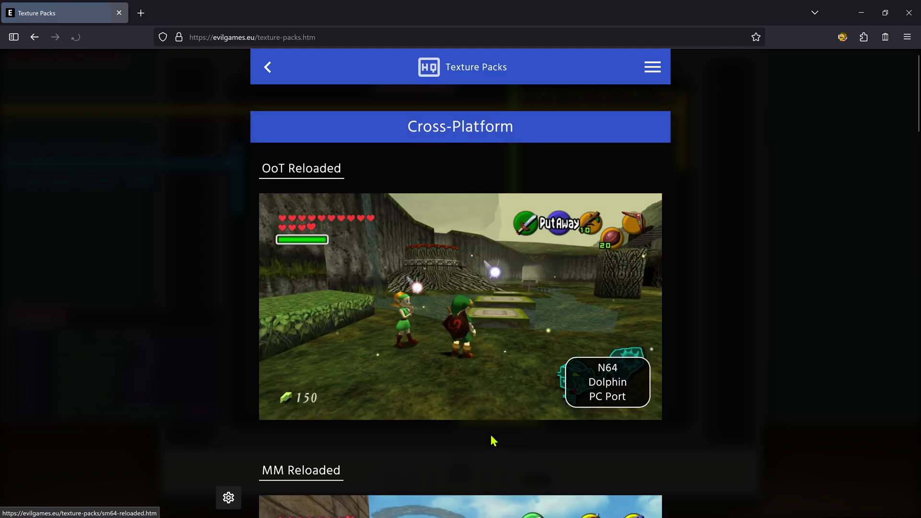
{"action": "scroll", "coordinate": [438, 323], "scroll_direction": "down", "scroll_amount": 3}
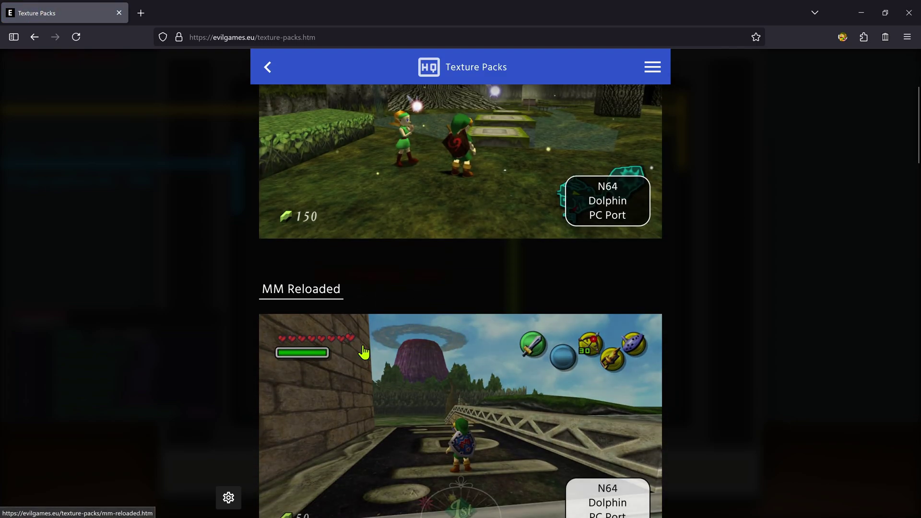
{"action": "scroll", "coordinate": [341, 302], "scroll_direction": "down", "scroll_amount": 2}
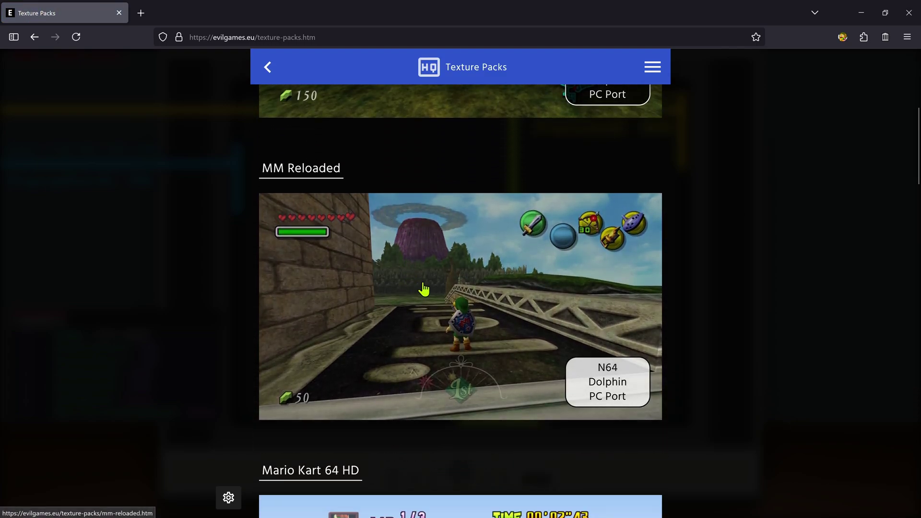
{"action": "left_click", "coordinate": [424, 288]}
{"action": "scroll", "coordinate": [479, 295], "scroll_direction": "down", "scroll_amount": 2}
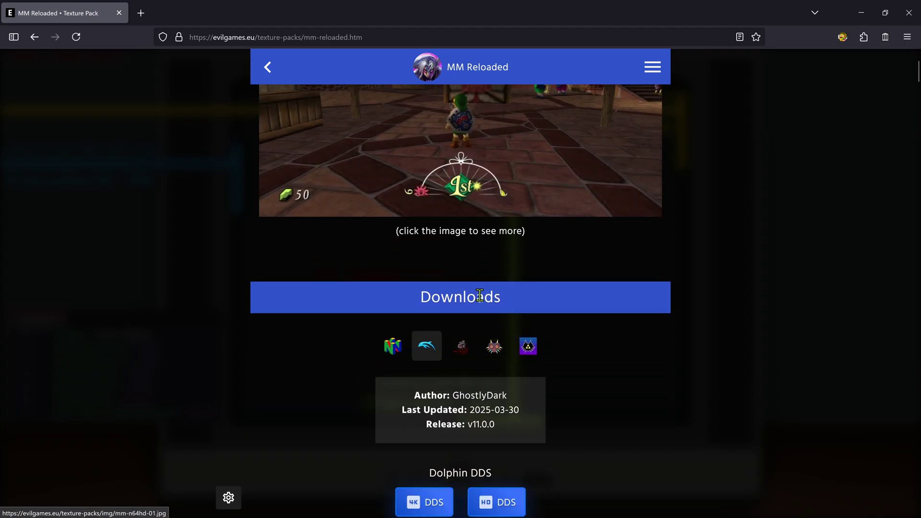
{"action": "scroll", "coordinate": [600, 317], "scroll_direction": "down", "scroll_amount": 2}
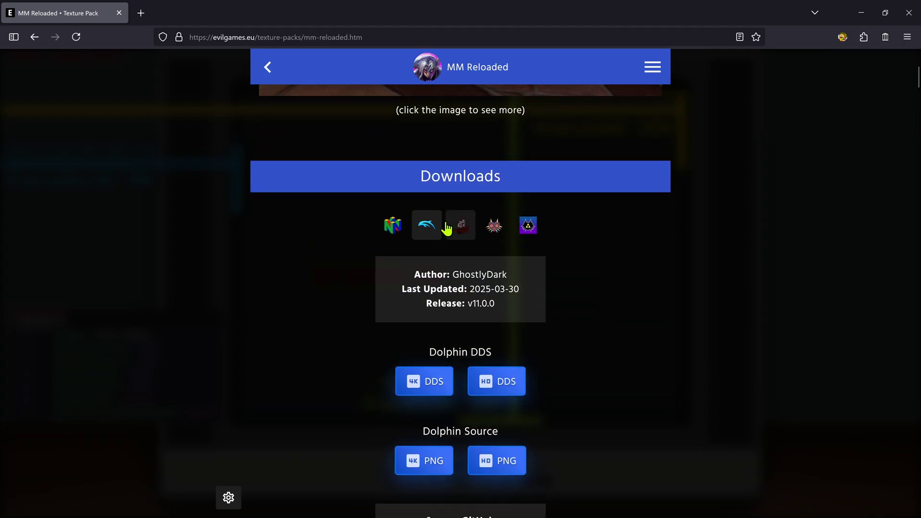
{"action": "scroll", "coordinate": [565, 272], "scroll_direction": "down", "scroll_amount": 2}
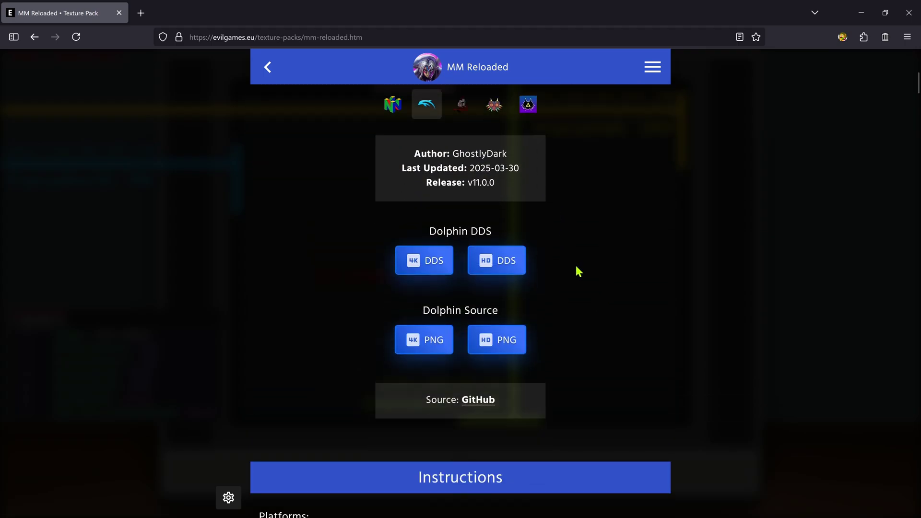
{"action": "left_click", "coordinate": [428, 261]}
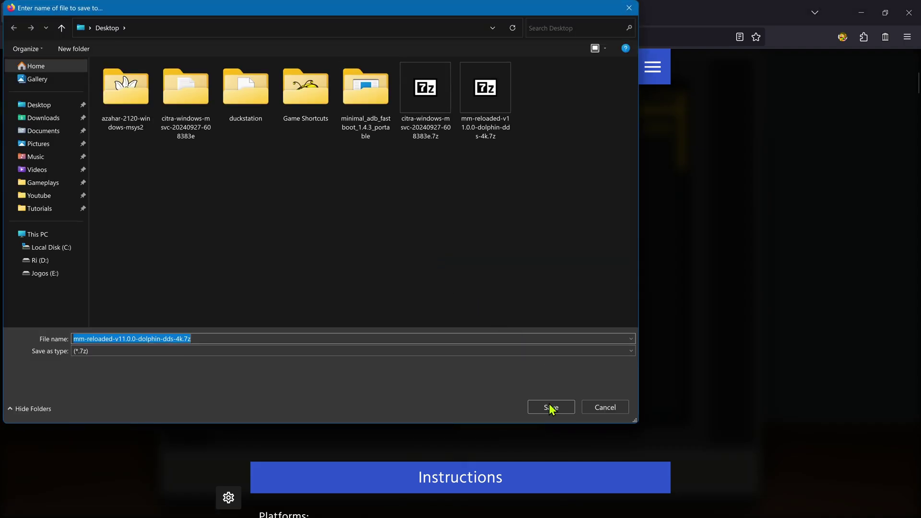
{"action": "left_click", "coordinate": [550, 407]}
{"action": "left_click", "coordinate": [482, 268]}
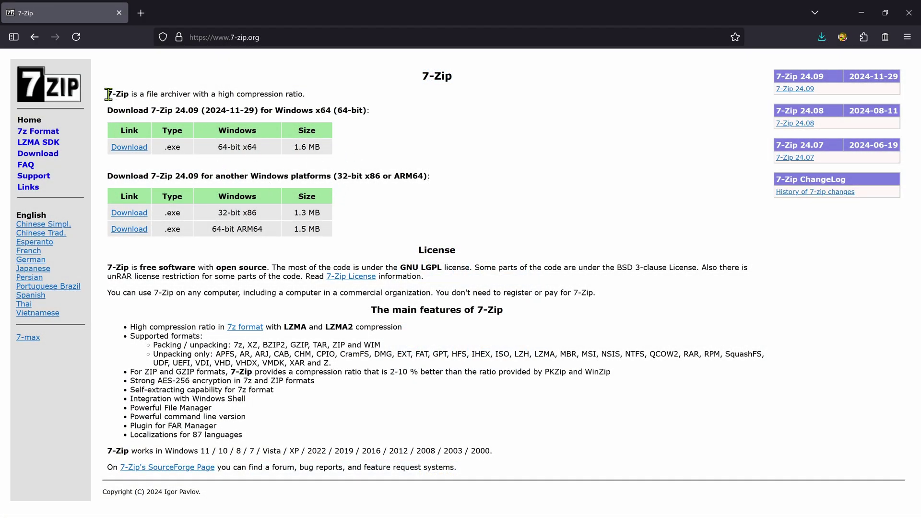
- Select and clear some text on the 7-Zip homepage, then minimize the browser
{"action": "left_click_drag", "start_coordinate": [112, 94], "coordinate": [136, 94]}
{"action": "left_click", "coordinate": [179, 96]}
{"action": "left_click", "coordinate": [861, 13]}
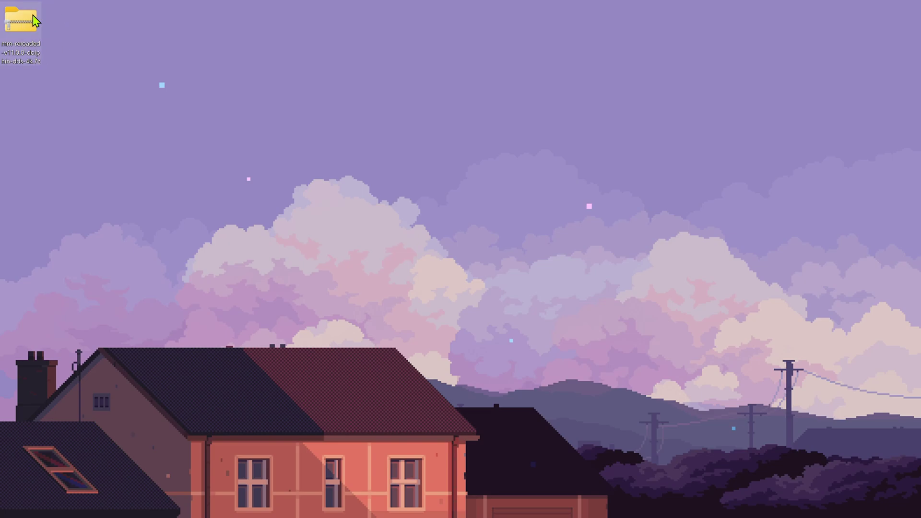
- Open the downloaded archive's Properties and start changing the app that opens .7z files
{"action": "right_click", "coordinate": [24, 32]}
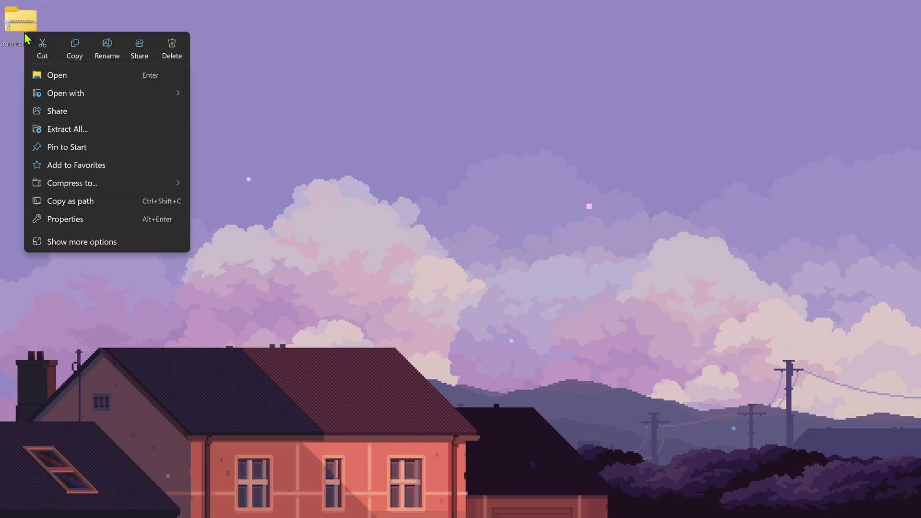
{"action": "left_click", "coordinate": [84, 222]}
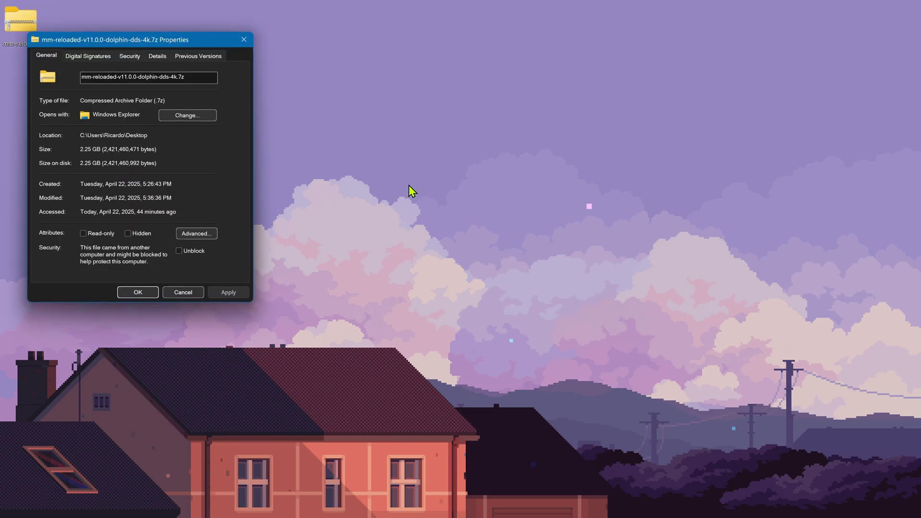
{"action": "left_click_drag", "start_coordinate": [162, 42], "coordinate": [471, 104]}
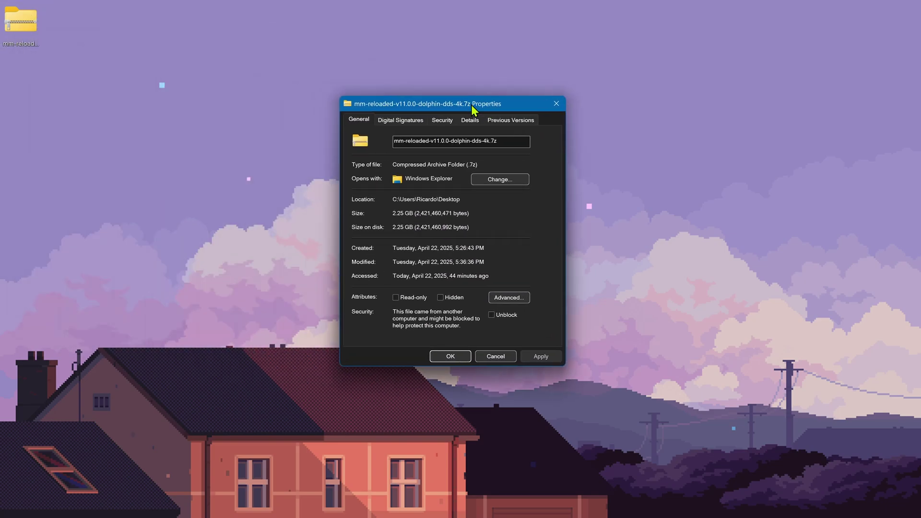
{"action": "left_click", "coordinate": [502, 181]}
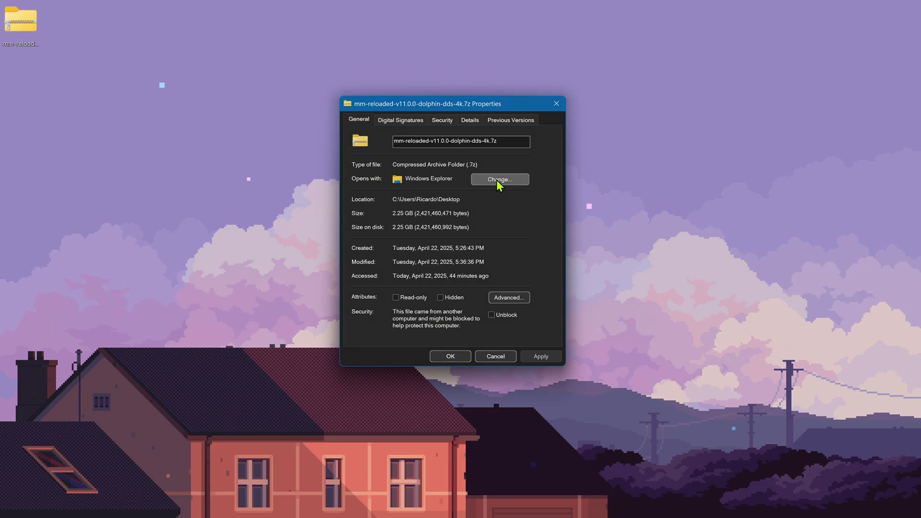
{"action": "scroll", "coordinate": [443, 225], "scroll_direction": "down", "scroll_amount": 2}
{"action": "scroll", "coordinate": [442, 229], "scroll_direction": "down", "scroll_amount": 2}
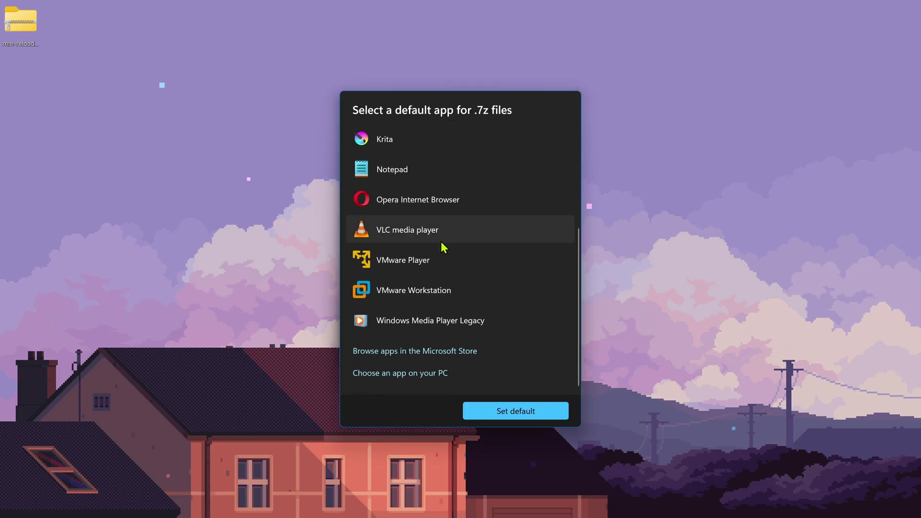
- Make C:\Program Files\7-Zip\7zFM.exe the default .7z app and apply the change
{"action": "left_click", "coordinate": [420, 373]}
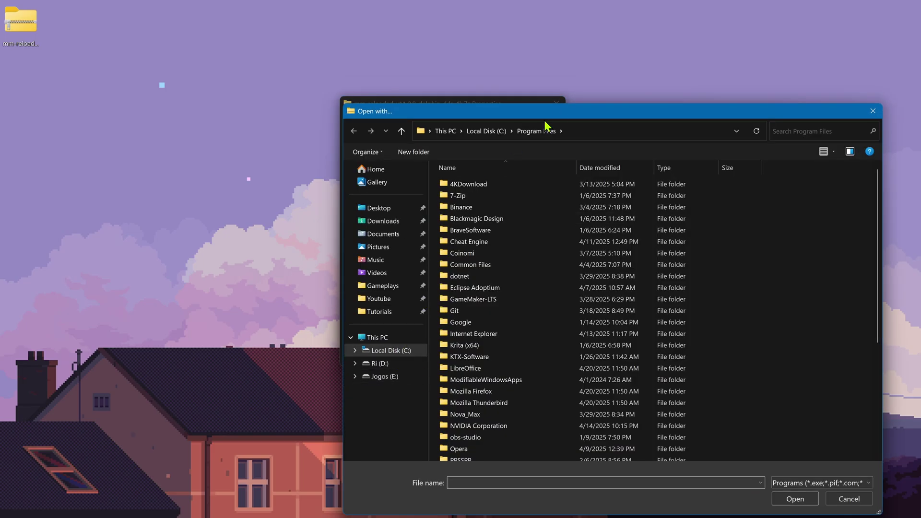
{"action": "left_click_drag", "start_coordinate": [551, 105], "coordinate": [473, 63]}
{"action": "left_click", "coordinate": [406, 84]}
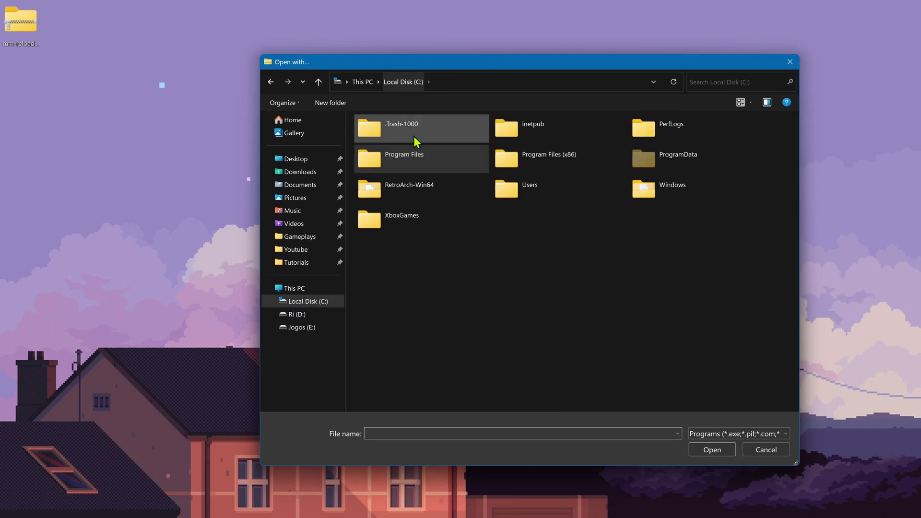
{"action": "double_click", "coordinate": [414, 158]}
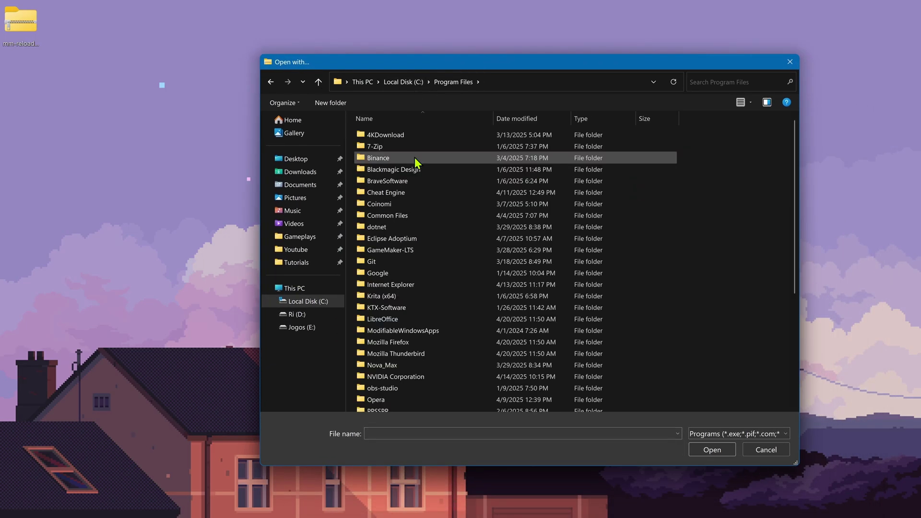
{"action": "double_click", "coordinate": [384, 147]}
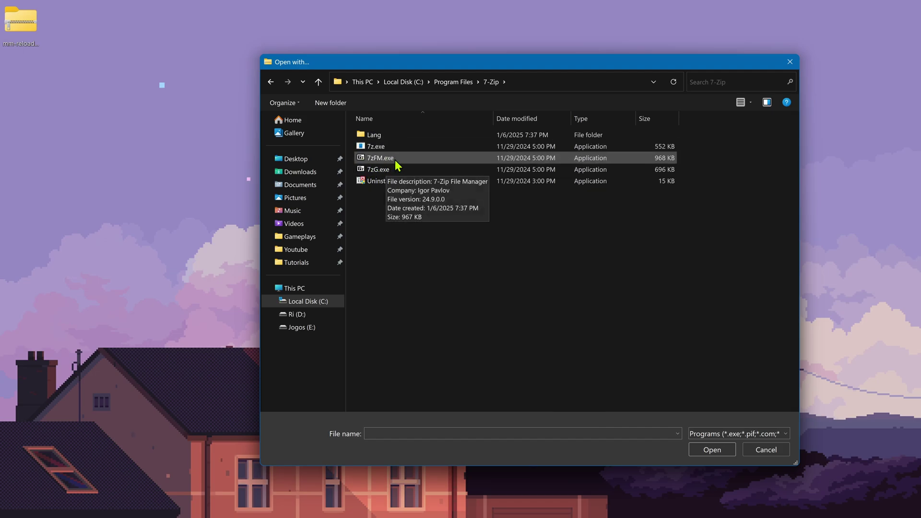
{"action": "double_click", "coordinate": [395, 160]}
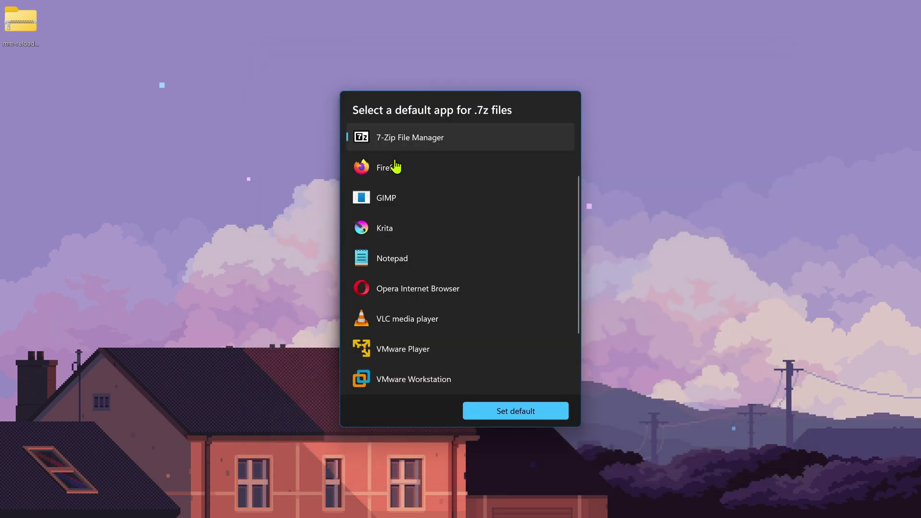
{"action": "left_click", "coordinate": [514, 411]}
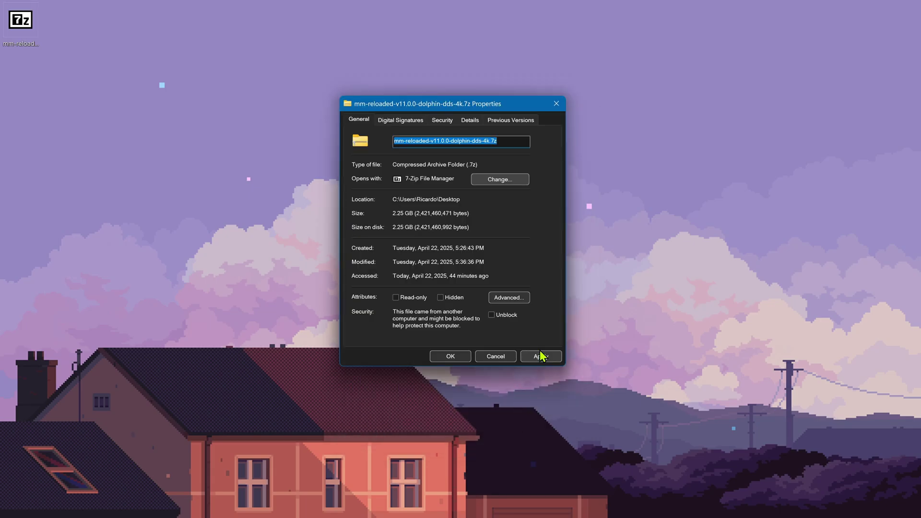
{"action": "left_click", "coordinate": [539, 356]}
{"action": "left_click", "coordinate": [450, 355]}
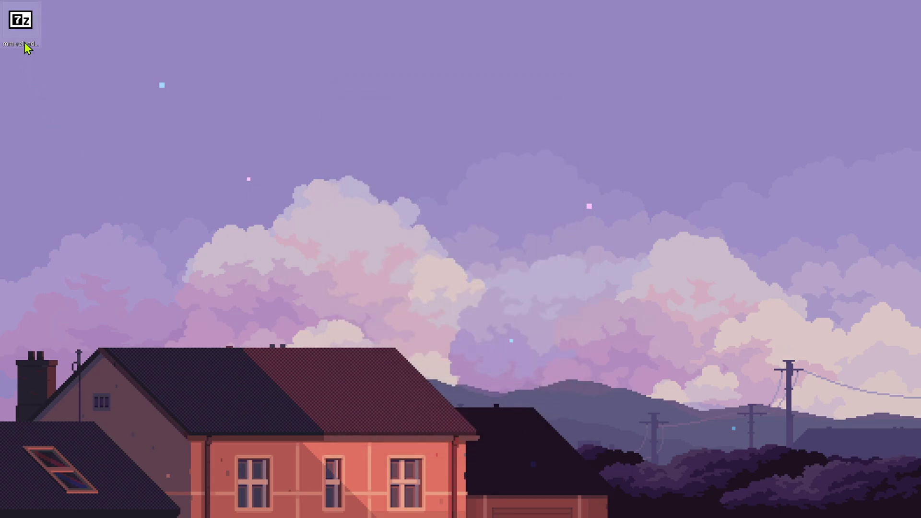
- Open the archive in 7-Zip, drag the MM Reloaded (DDS) folder onto the desktop, and close 7-Zip
{"action": "right_click", "coordinate": [26, 28]}
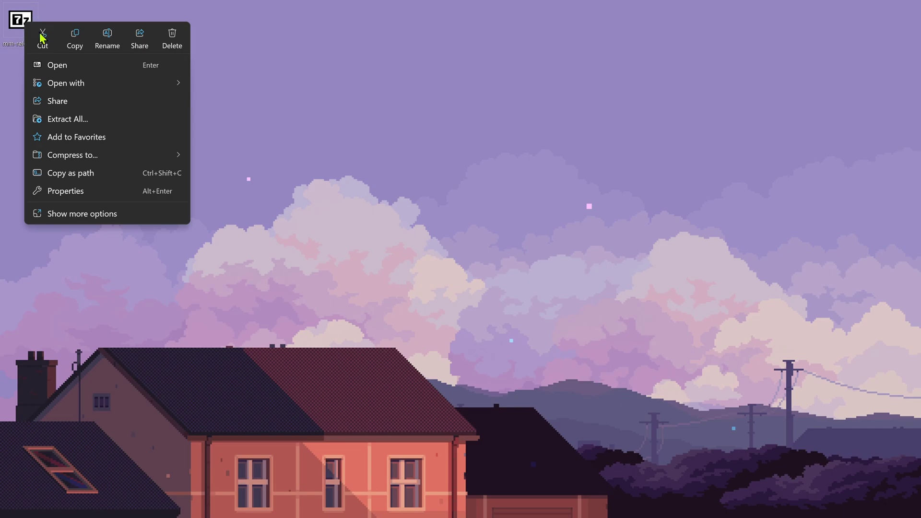
{"action": "left_click", "coordinate": [57, 67]}
{"action": "left_click", "coordinate": [446, 211]}
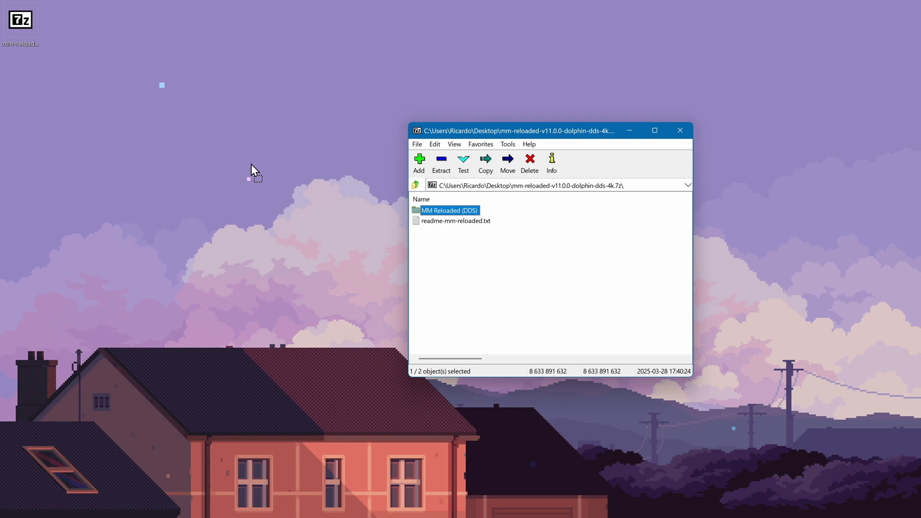
{"action": "left_click_drag", "start_coordinate": [251, 164], "coordinate": [226, 171]}
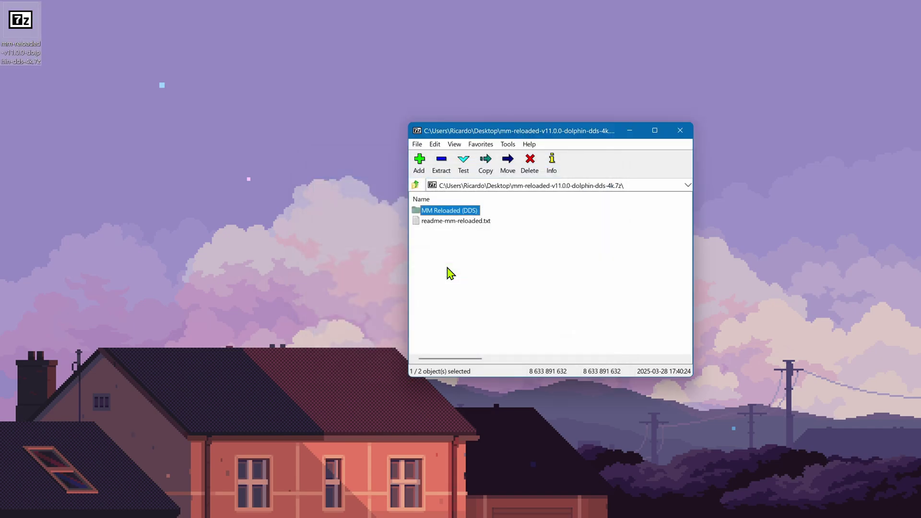
{"action": "left_click", "coordinate": [680, 130]}
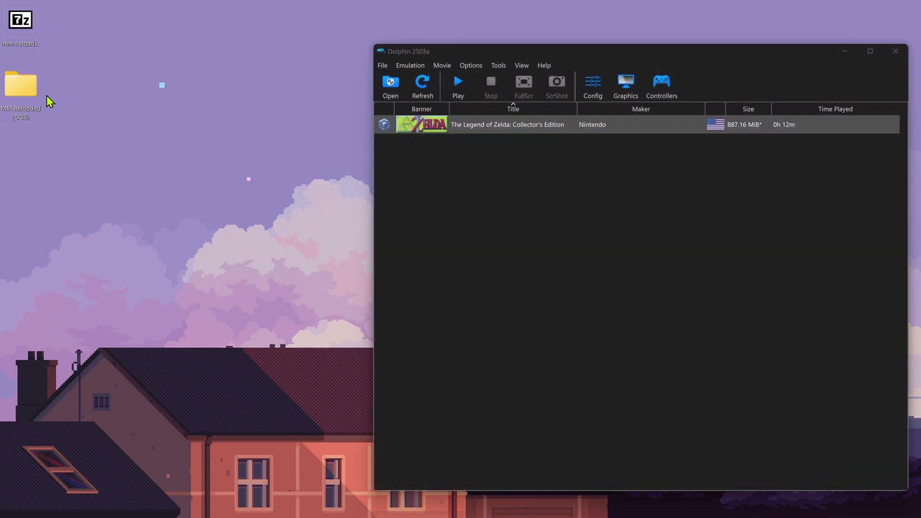
- Cut MM Reloaded (DDS) from the desktop and paste it into Dolphin's User\Load\Textures folder
{"action": "right_click", "coordinate": [26, 88]}
{"action": "left_click", "coordinate": [43, 101]}
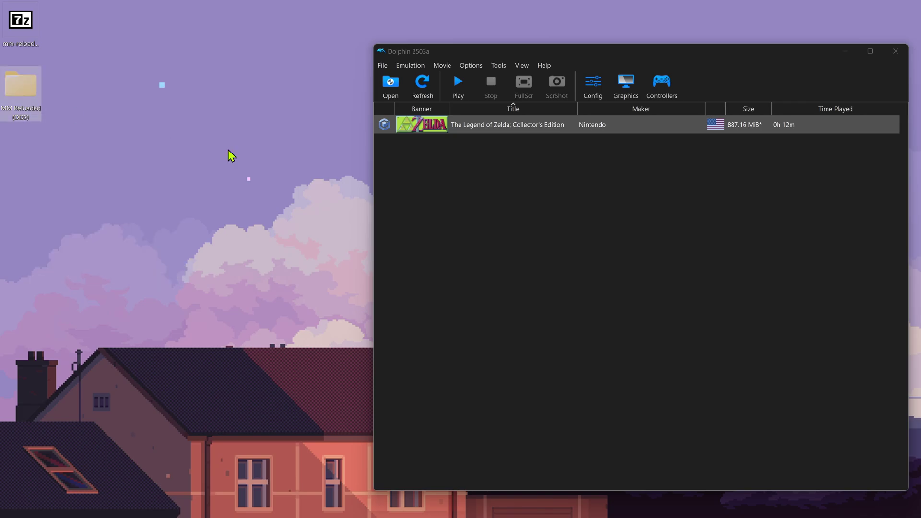
{"action": "left_click", "coordinate": [383, 66]}
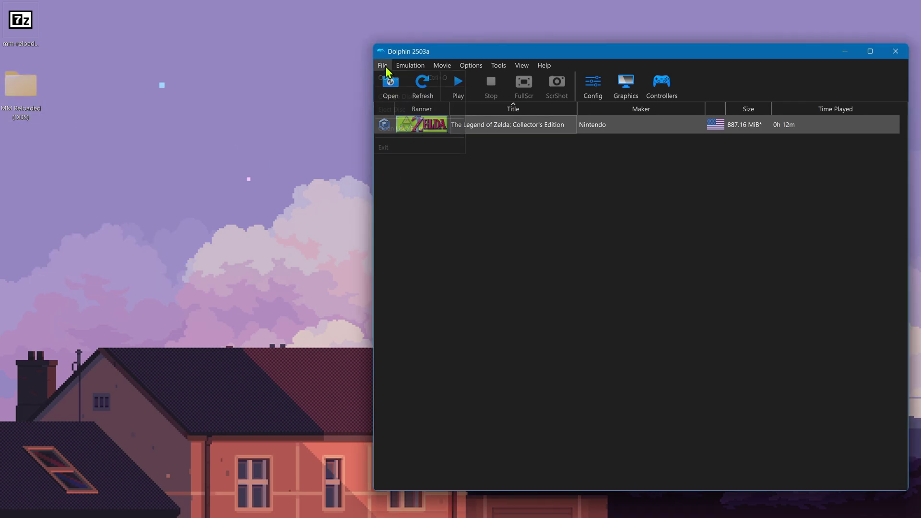
{"action": "left_click", "coordinate": [403, 129]}
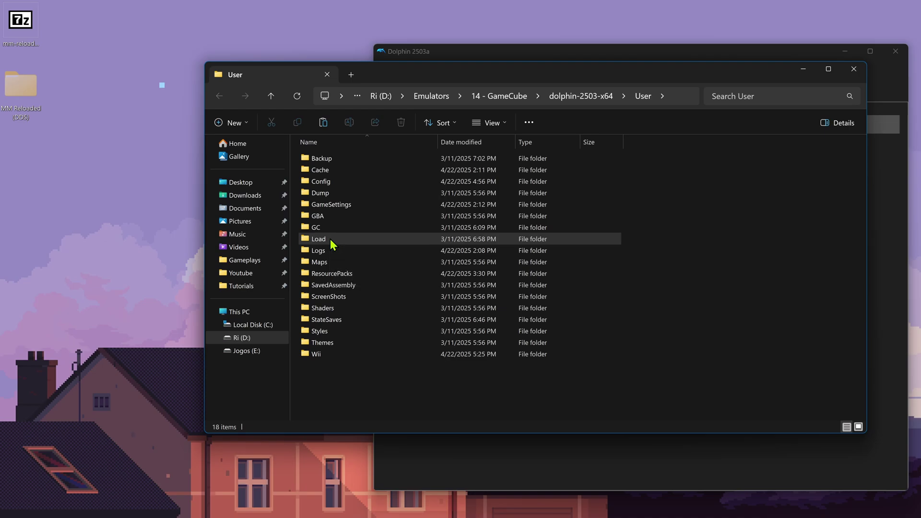
{"action": "double_click", "coordinate": [330, 239]}
{"action": "double_click", "coordinate": [341, 196]}
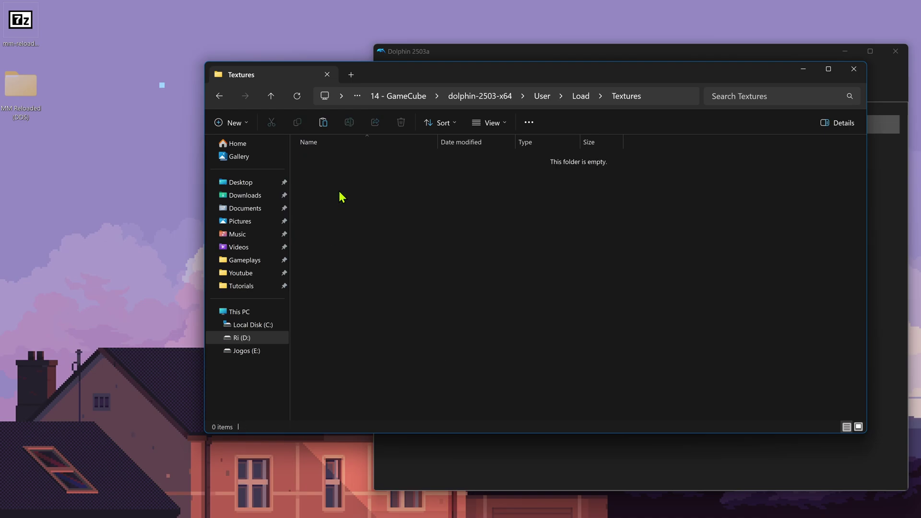
{"action": "right_click", "coordinate": [356, 208]}
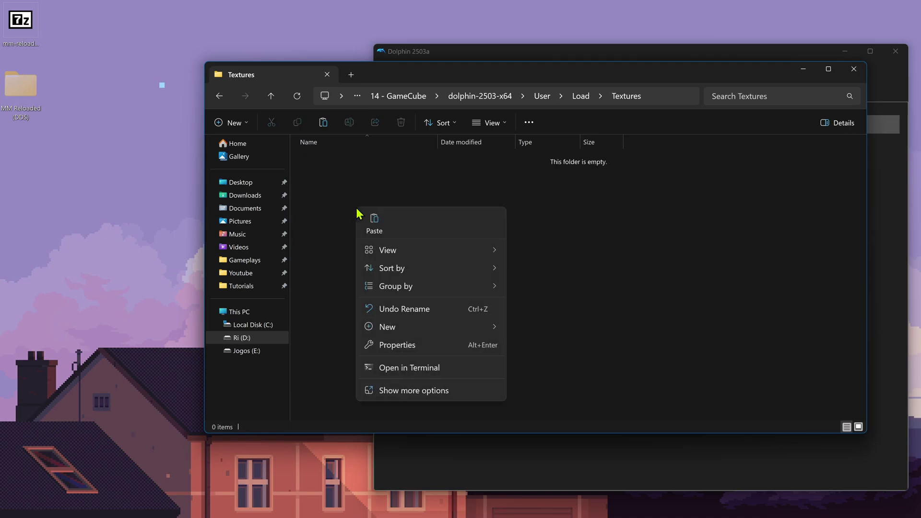
{"action": "left_click", "coordinate": [375, 229]}
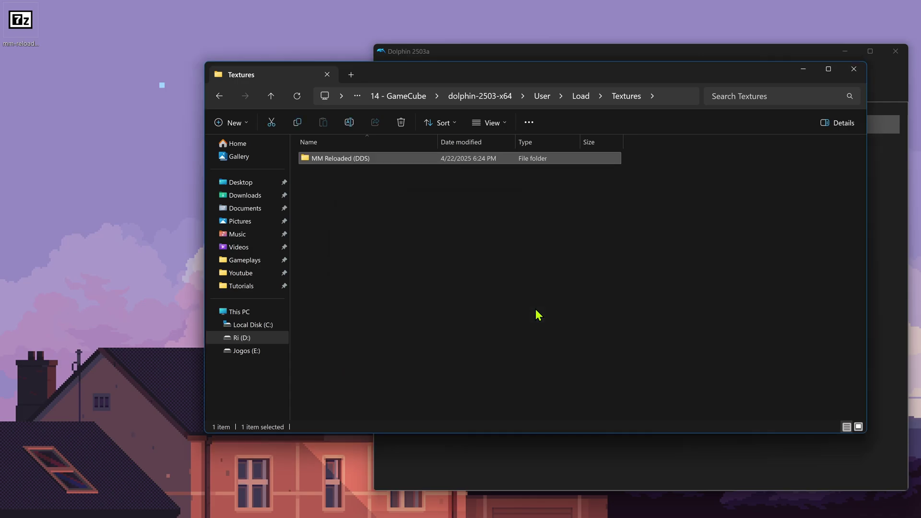
{"action": "left_click", "coordinate": [536, 310]}
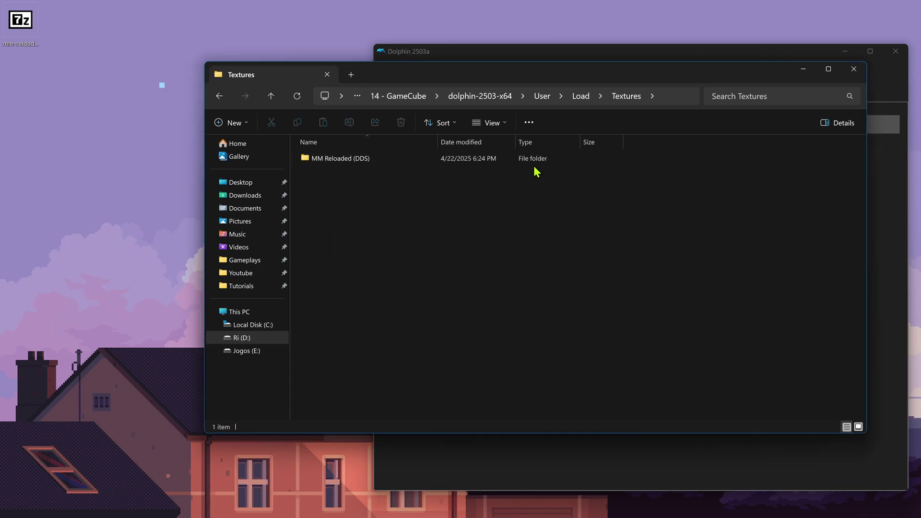
{"action": "left_click", "coordinate": [858, 70]}
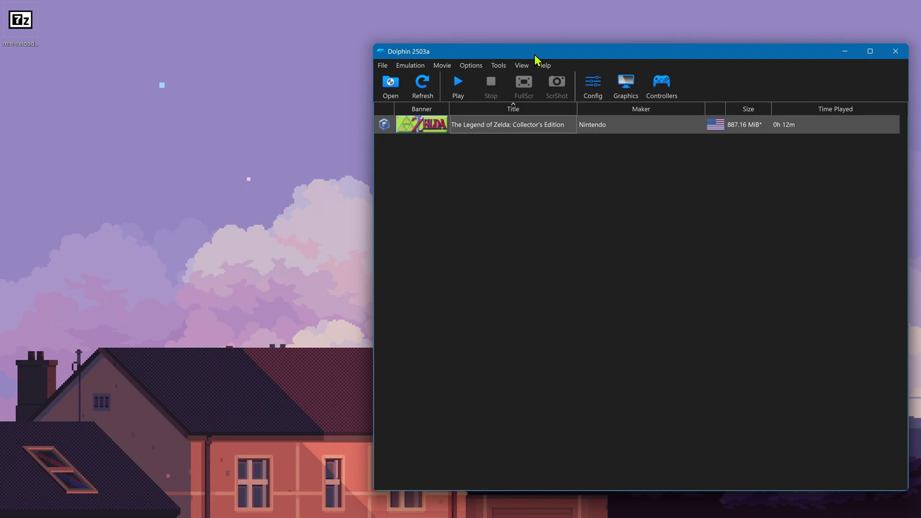
- Set the Zelda game's Internal Resolution to 6x Native (3840x3168) for 4K
{"action": "left_click_drag", "start_coordinate": [534, 53], "coordinate": [399, 48]}
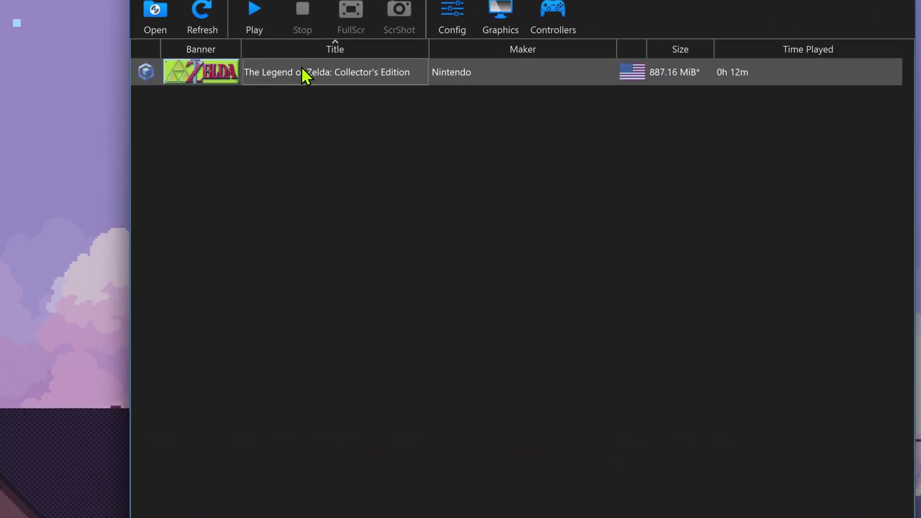
{"action": "right_click", "coordinate": [356, 118]}
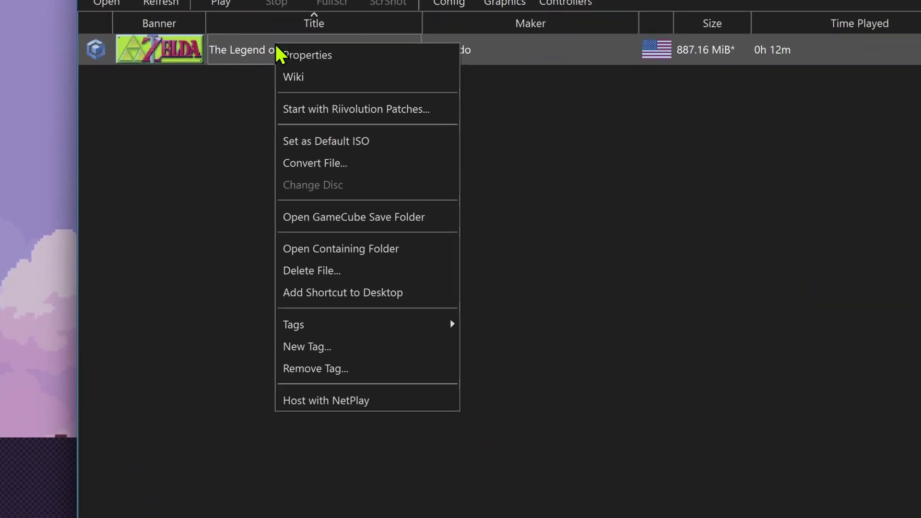
{"action": "left_click", "coordinate": [392, 53]}
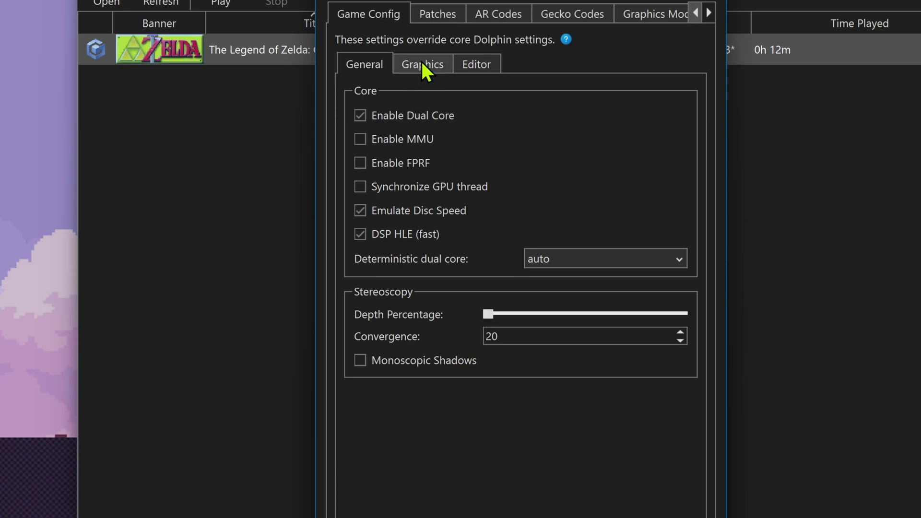
{"action": "left_click", "coordinate": [422, 63]}
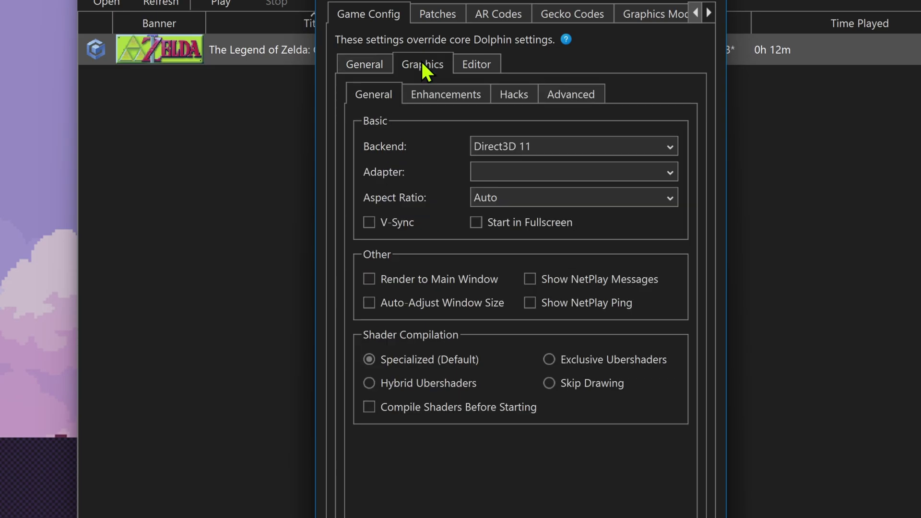
{"action": "left_click", "coordinate": [475, 95]}
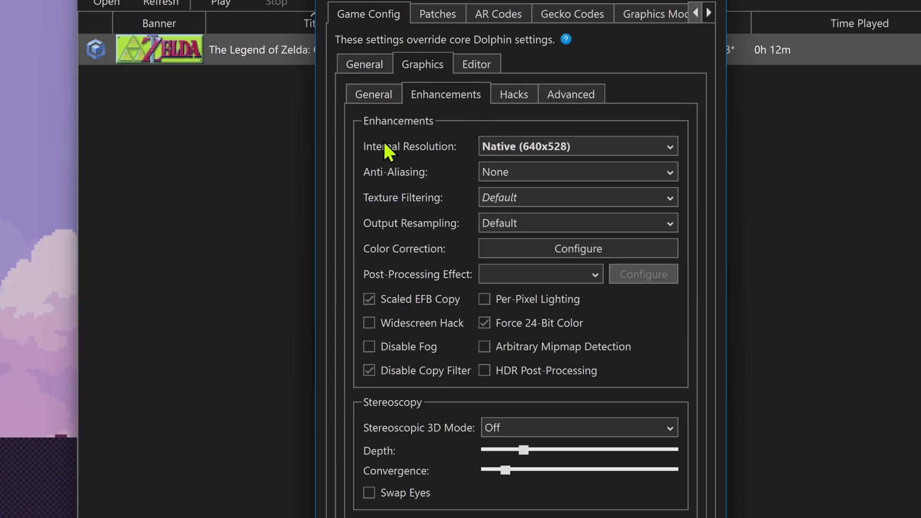
{"action": "left_click", "coordinate": [571, 146]}
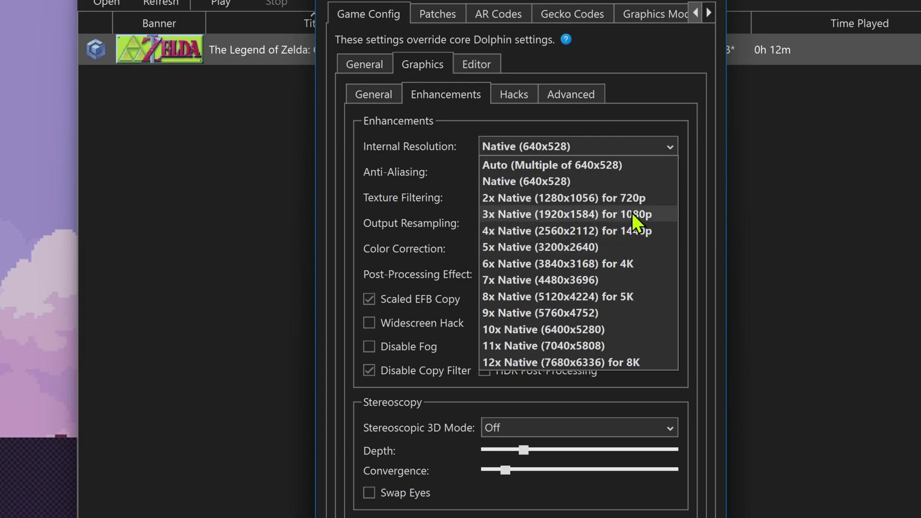
{"action": "left_click", "coordinate": [634, 264]}
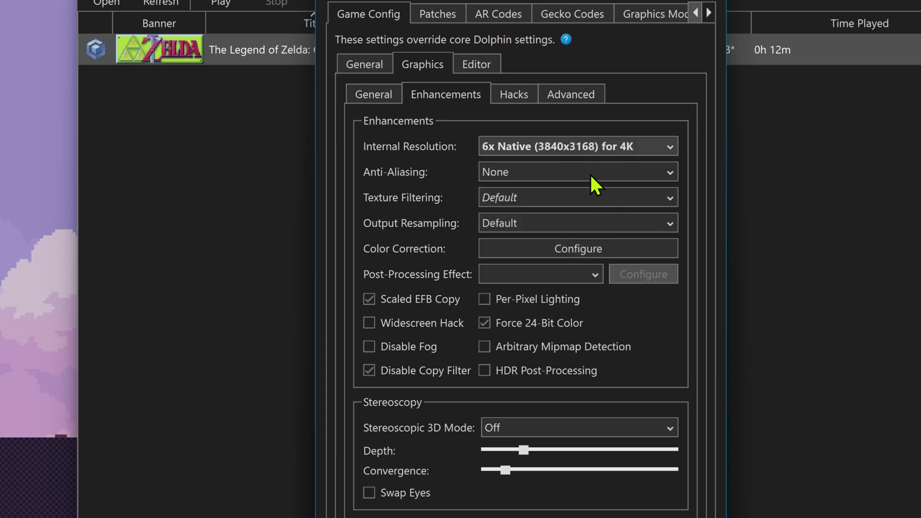
- Enable Load Custom Textures in the game's Advanced graphics settings
{"action": "left_click", "coordinate": [566, 100]}
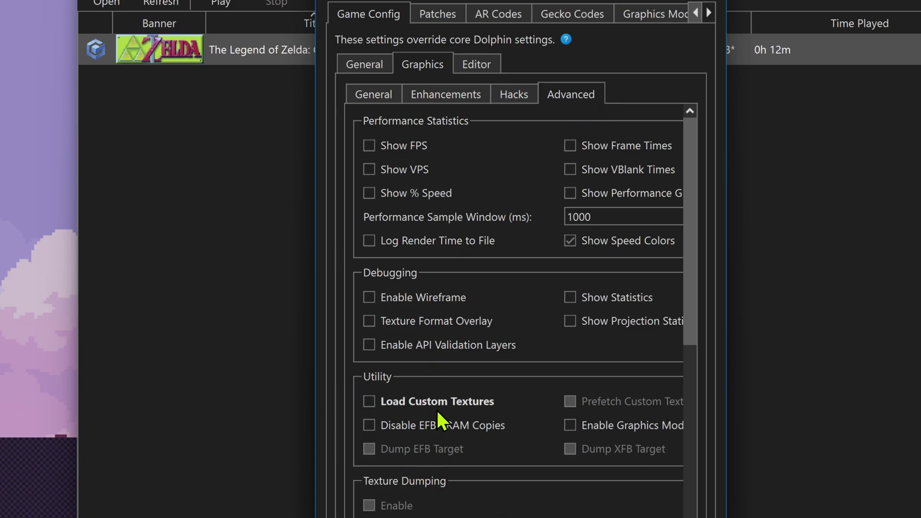
{"action": "mouse_move", "coordinate": [420, 403]}
{"action": "left_click", "coordinate": [463, 401]}
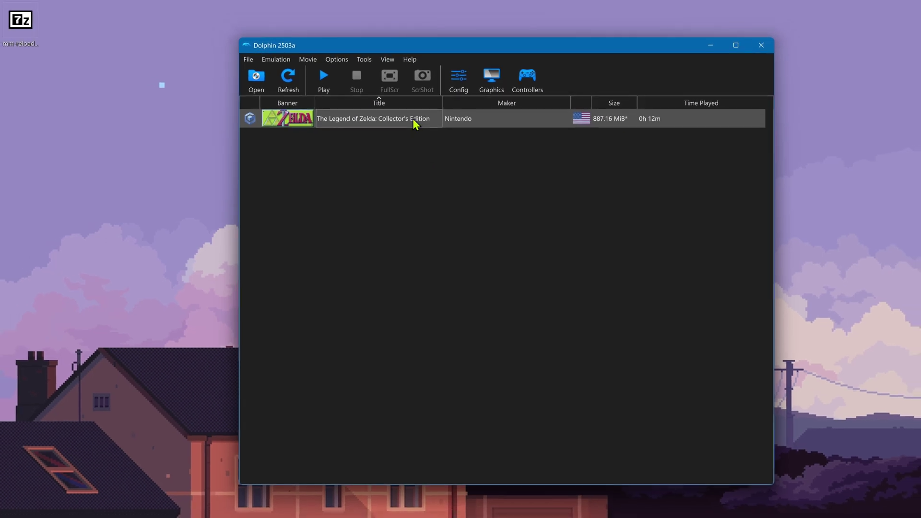
- Launch The Legend of Zelda: Collector's Edition, which reports 13852 custom textures found
{"action": "double_click", "coordinate": [413, 117]}
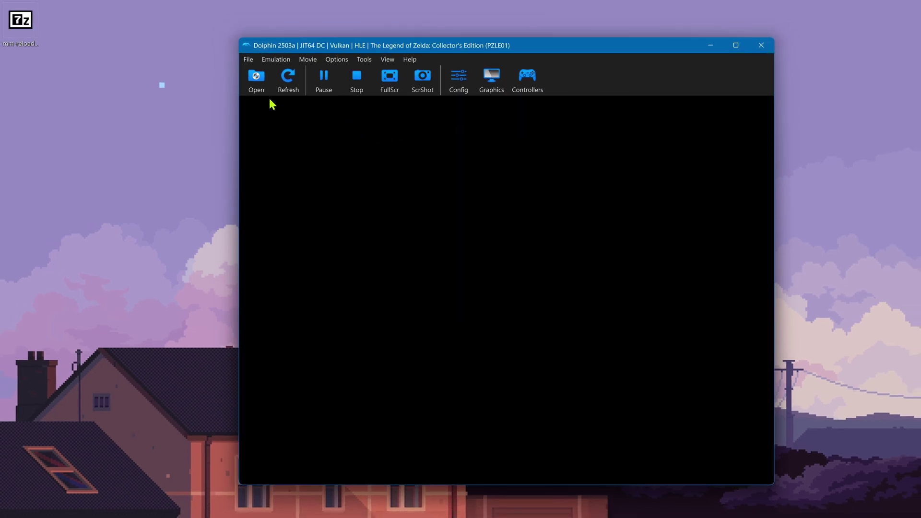